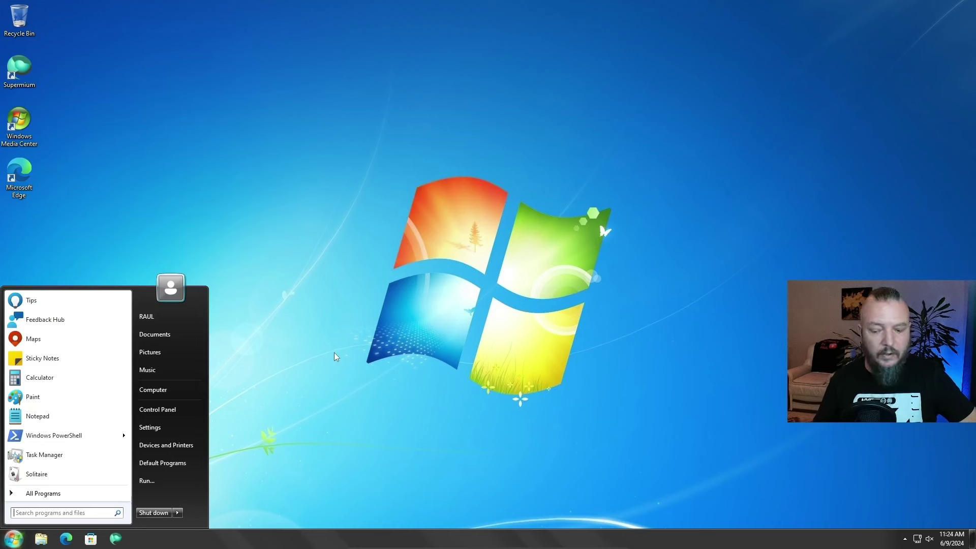
Open the desktop's Personalization settings
left_click(311, 279)
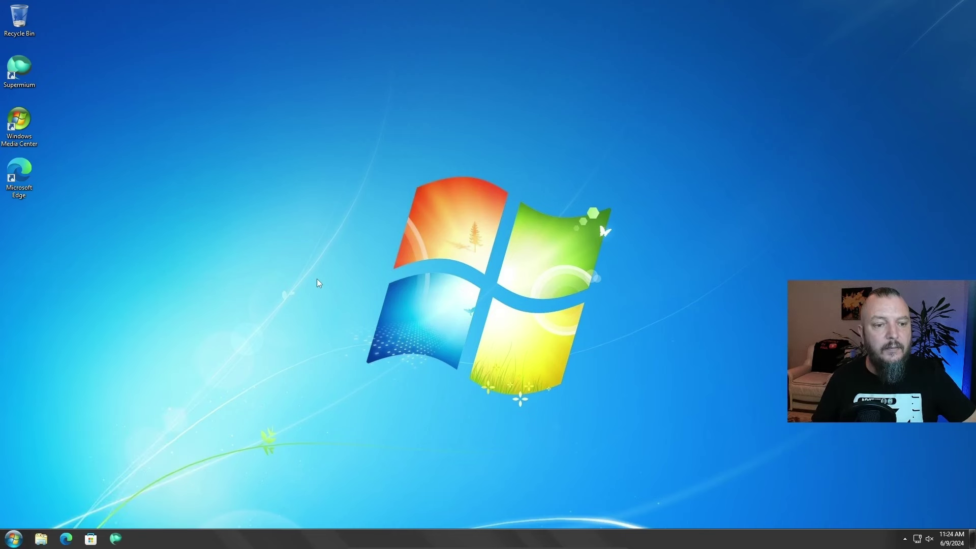
right_click(343, 172)
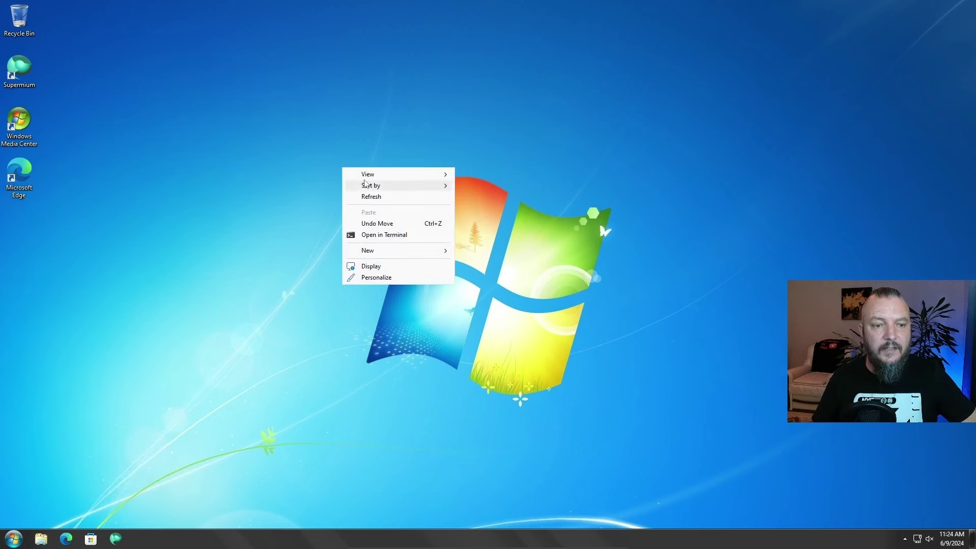
left_click(300, 168)
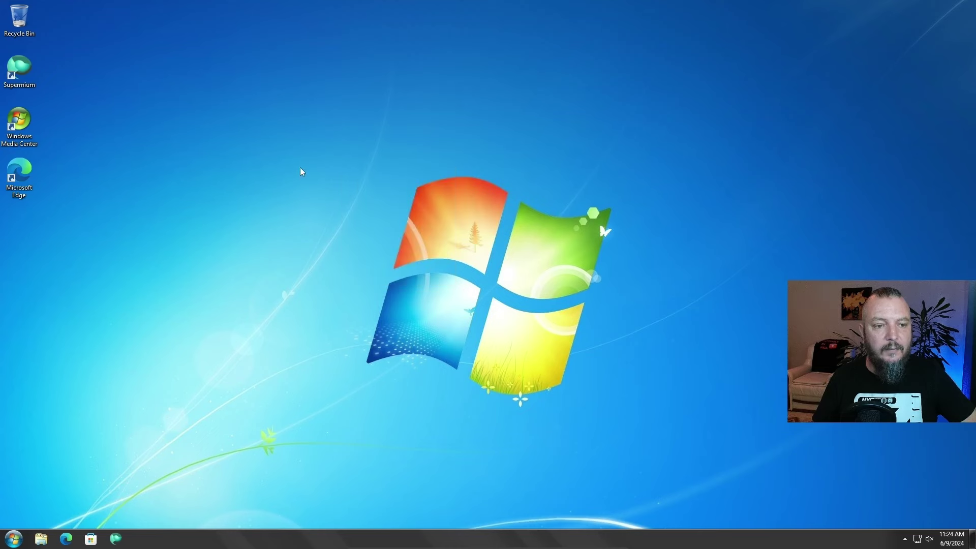
right_click(365, 148)
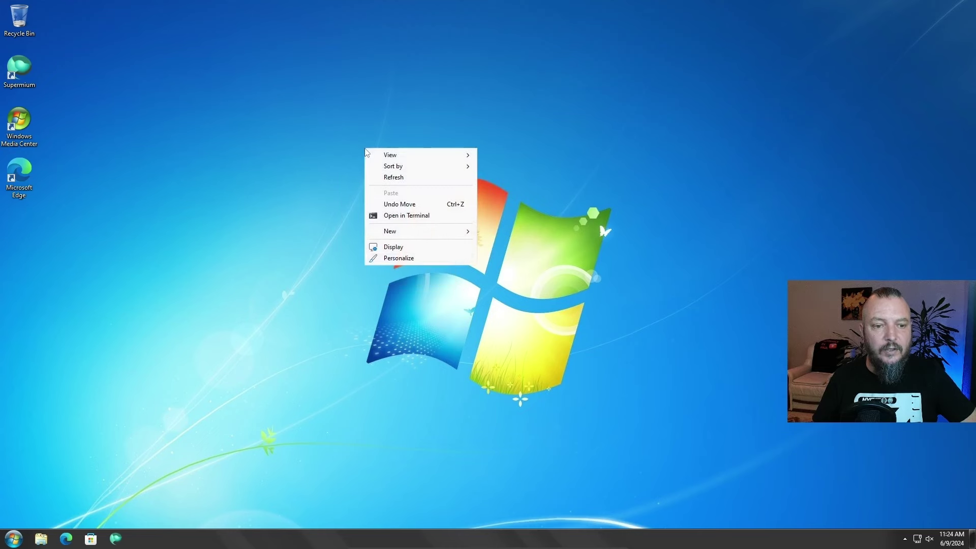
left_click(389, 258)
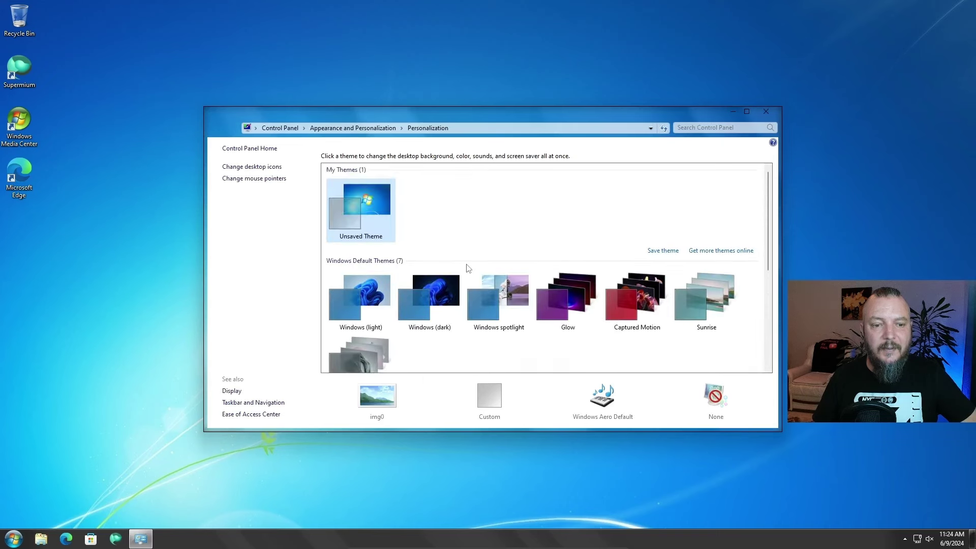
Try the installed Aero Round (Shiny) [Architecture] theme, followed by the [Characters] theme
scroll(468, 268, "down", 5)
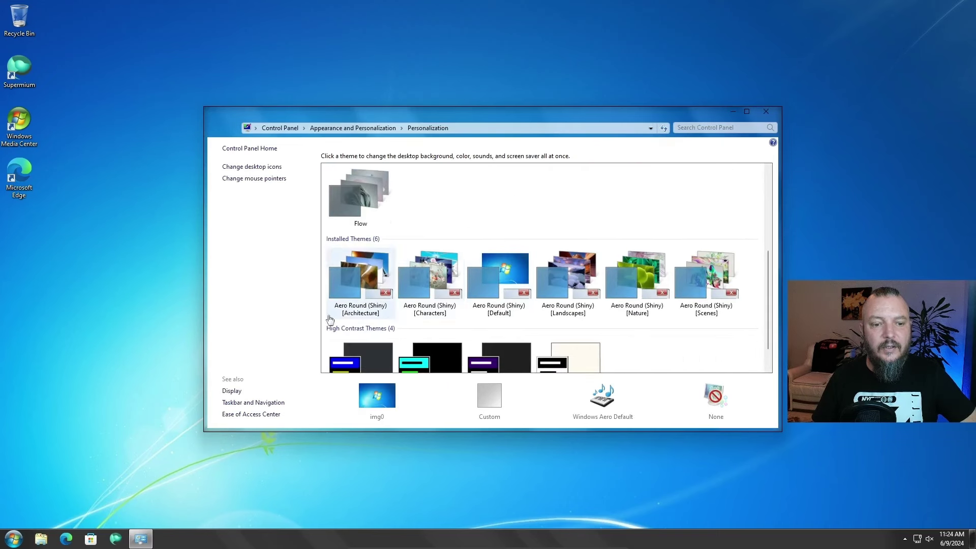
left_click(351, 285)
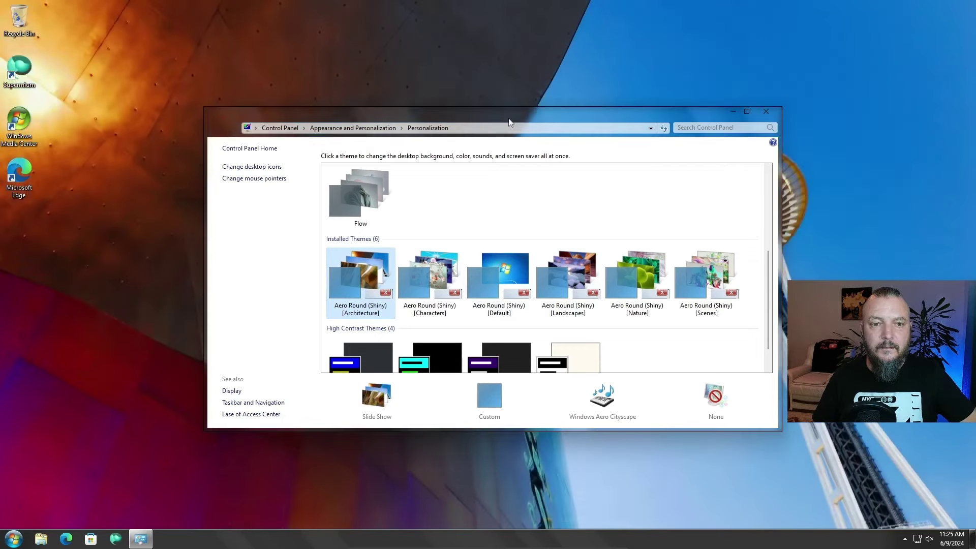
left_click_drag(506, 117, 448, 71)
left_click(390, 234)
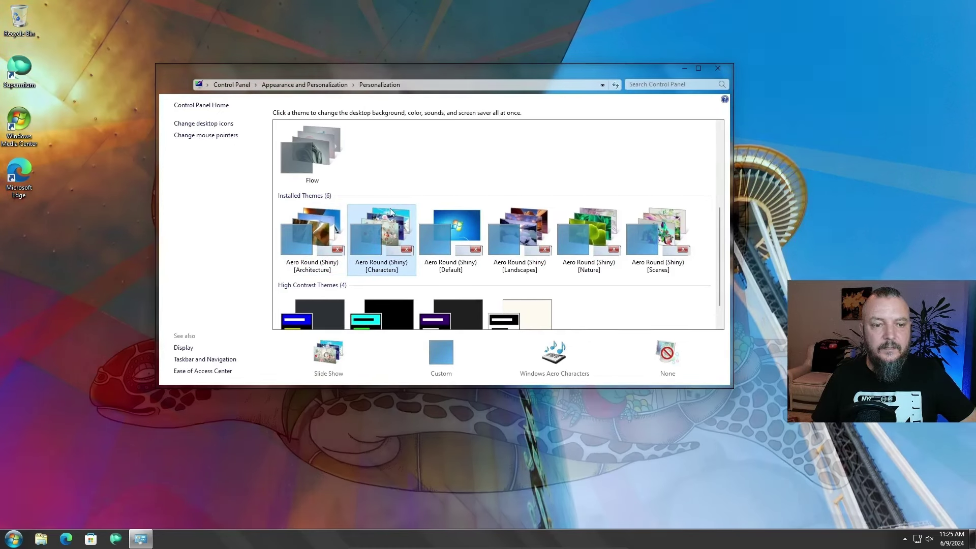
Apply the Aero Round (Shiny) [Default] theme and close the Personalization window
scroll(345, 163, "up", 3)
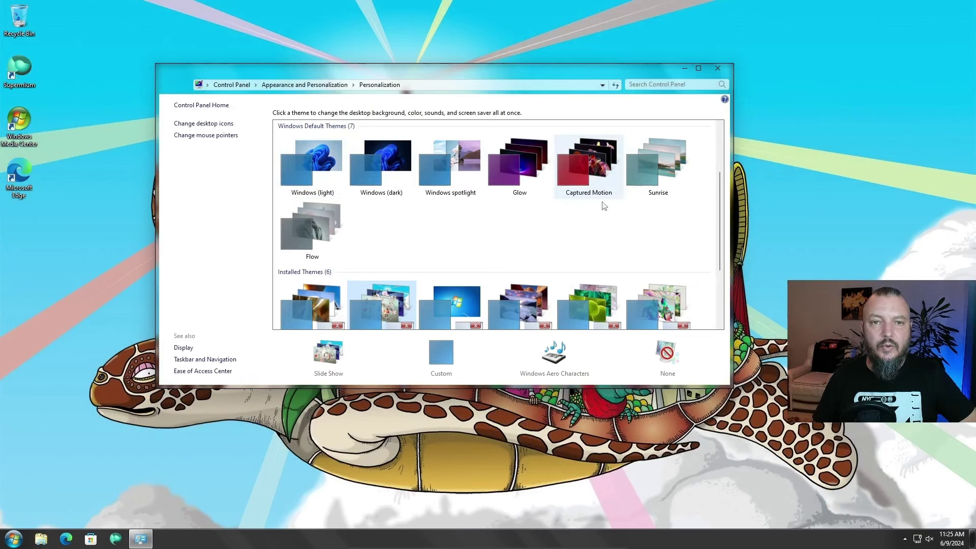
scroll(448, 233, "down", 1)
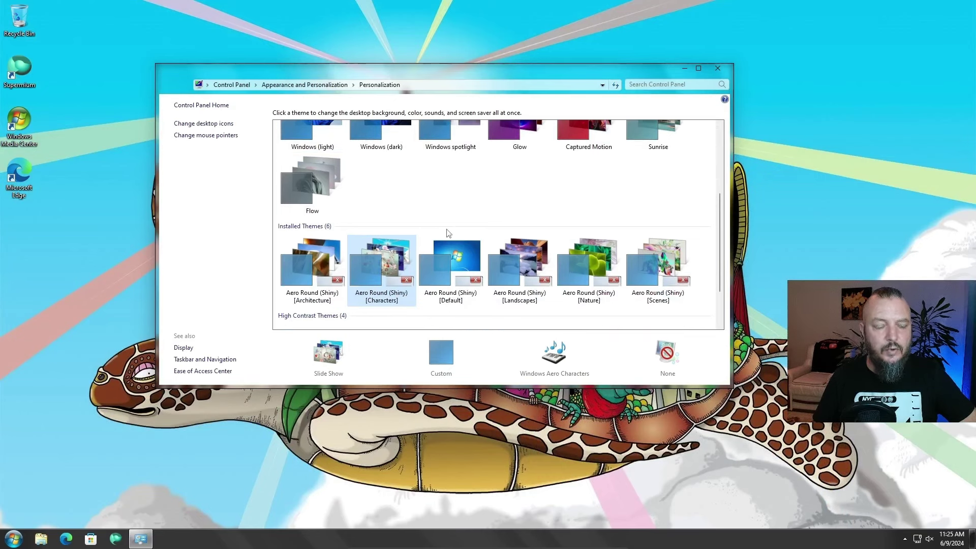
left_click(460, 256)
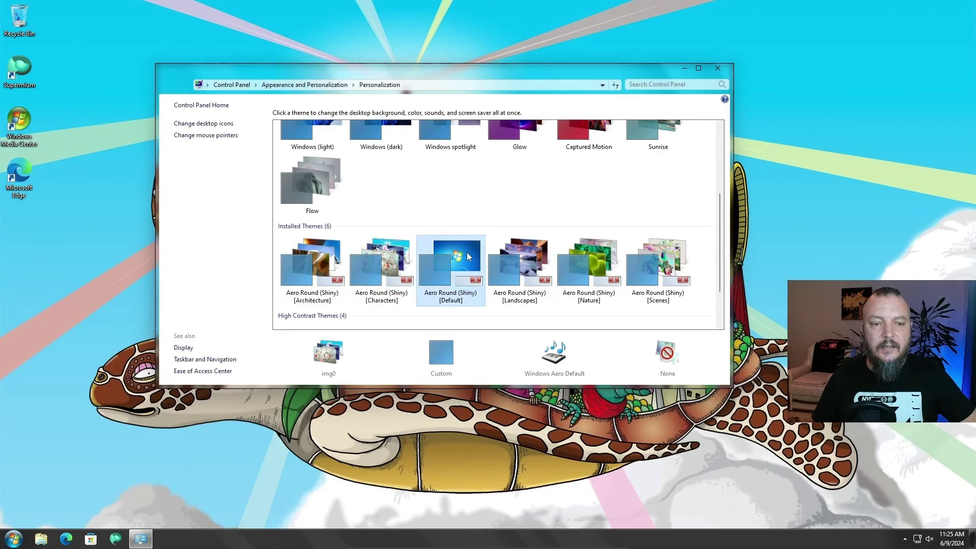
scroll(468, 257, "down", 2)
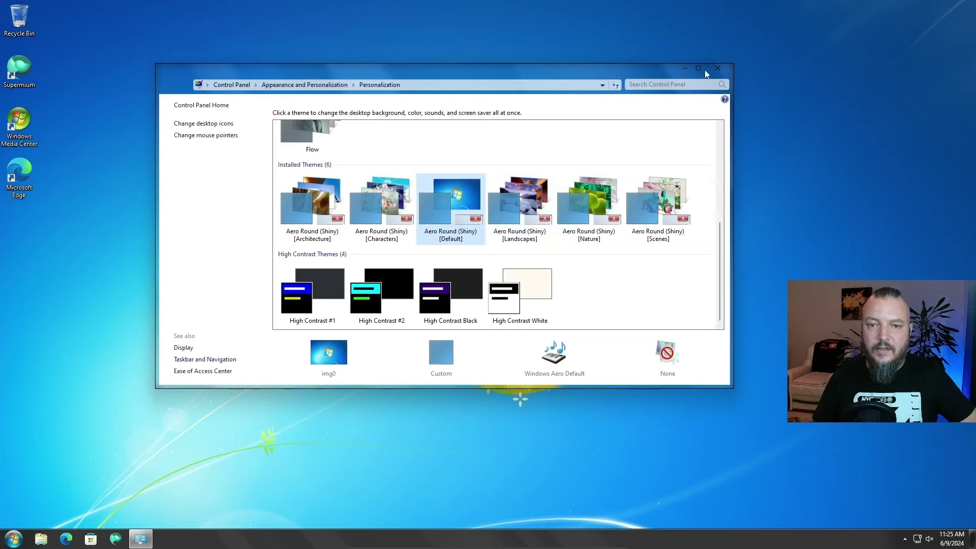
left_click(717, 68)
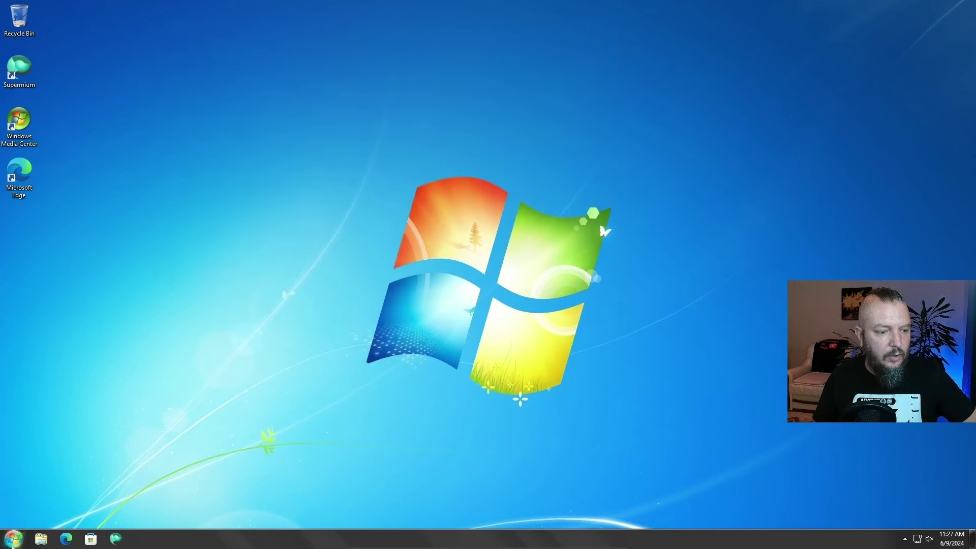
Open Control Panel and look into its Programs category
left_click(13, 538)
left_click(172, 409)
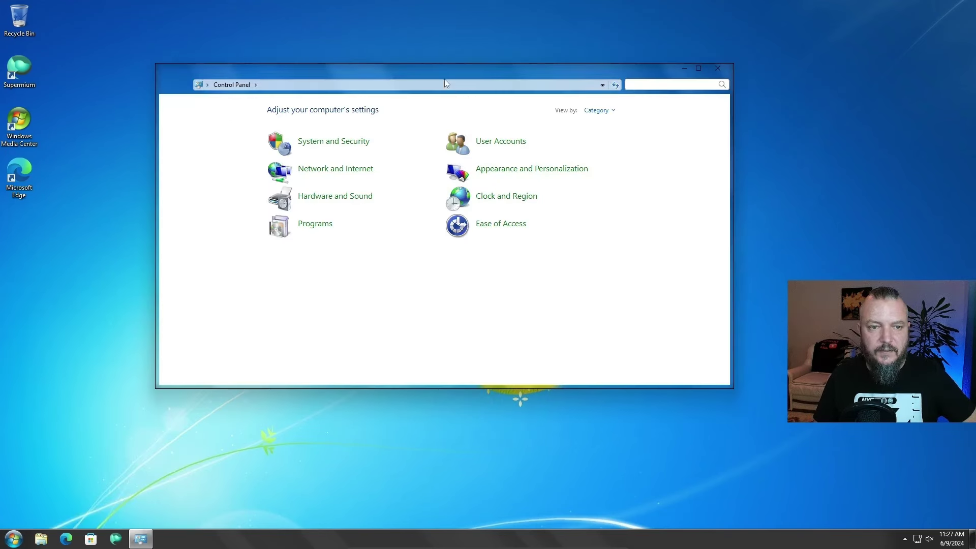
left_click_drag(430, 69, 521, 65)
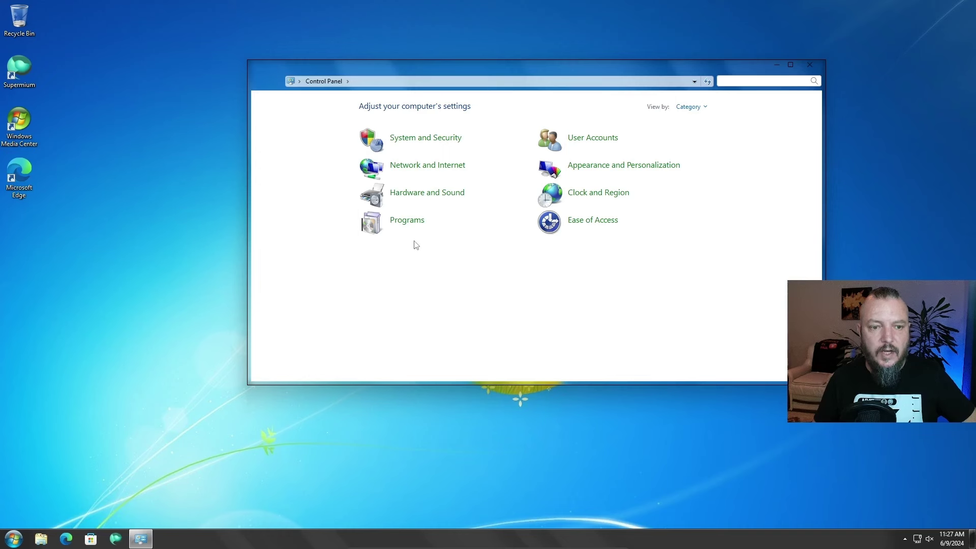
left_click(409, 224)
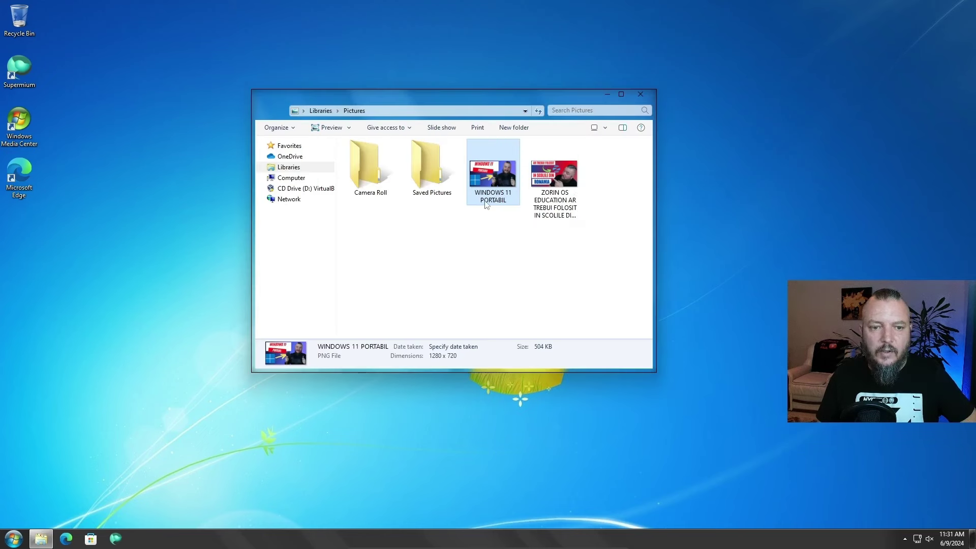
View the WINDOWS 11 PORTABIL picture in Windows Photo Viewer, try its picture navigation, and close the viewer and the Pictures folder
key("Right")
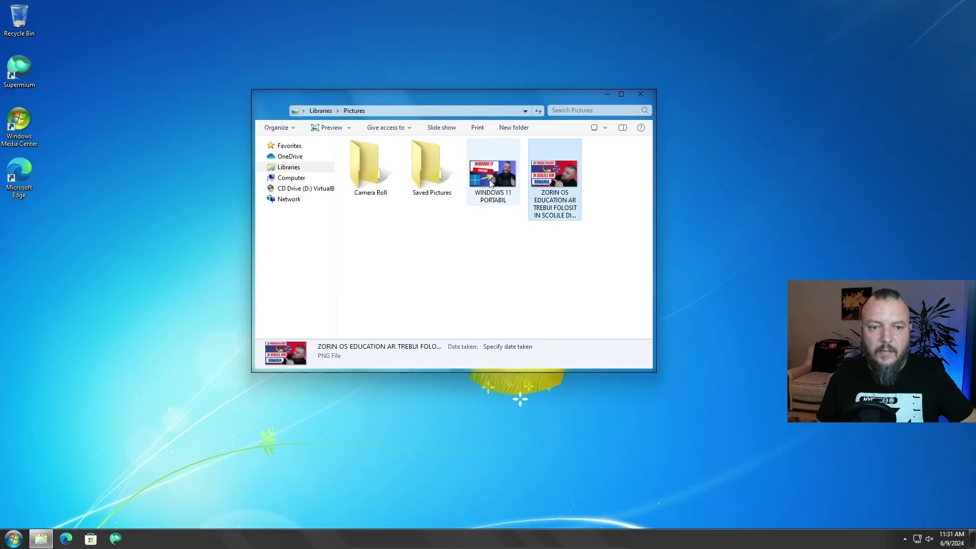
double_click(491, 184)
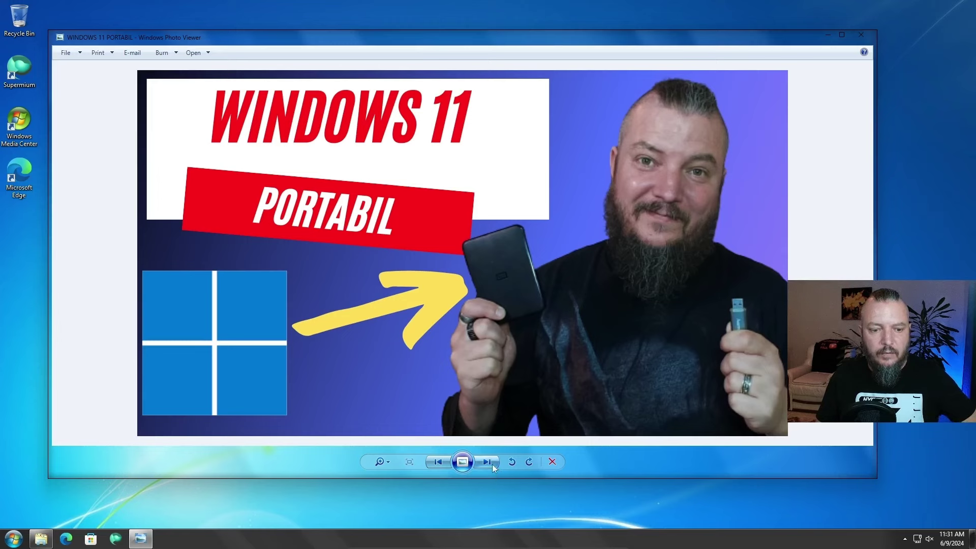
left_click(437, 461)
left_click(442, 462)
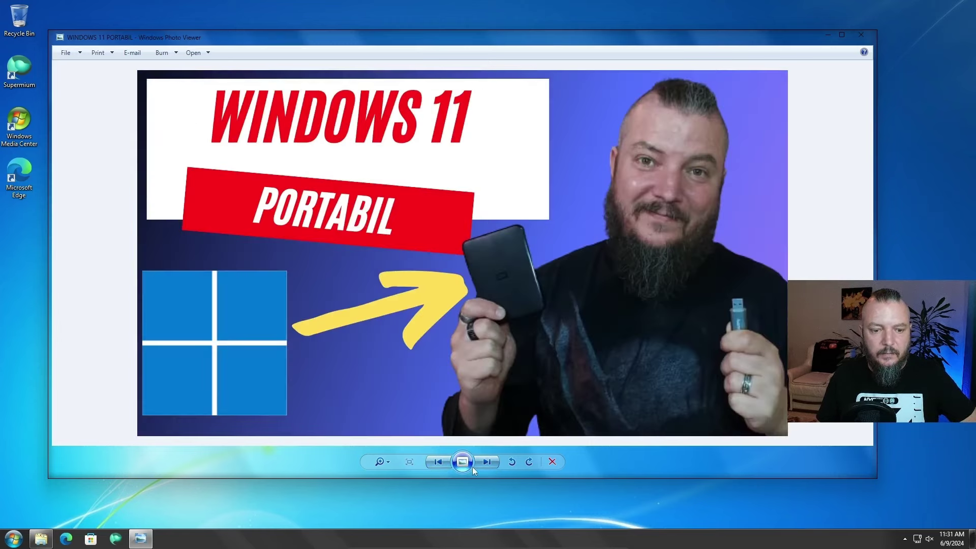
left_click(486, 465)
left_click(860, 35)
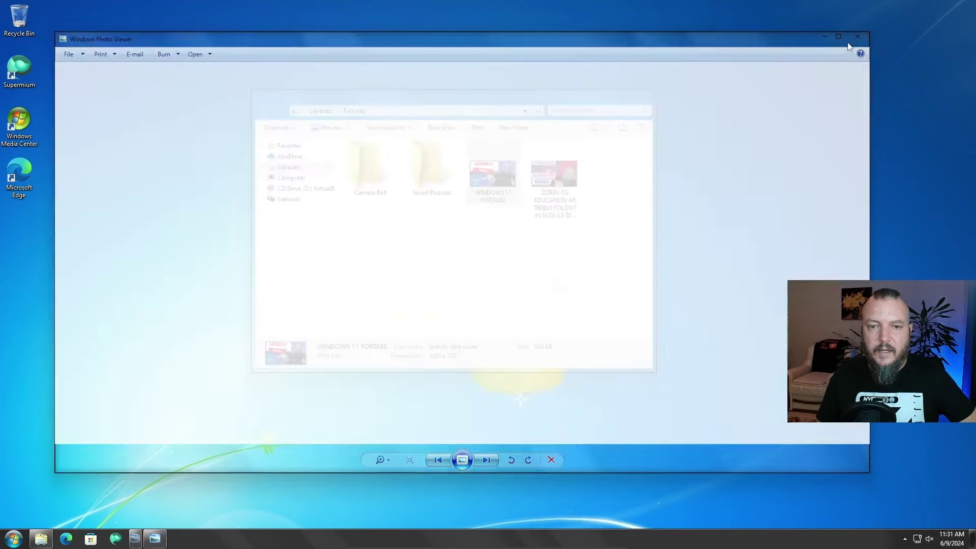
left_click(646, 96)
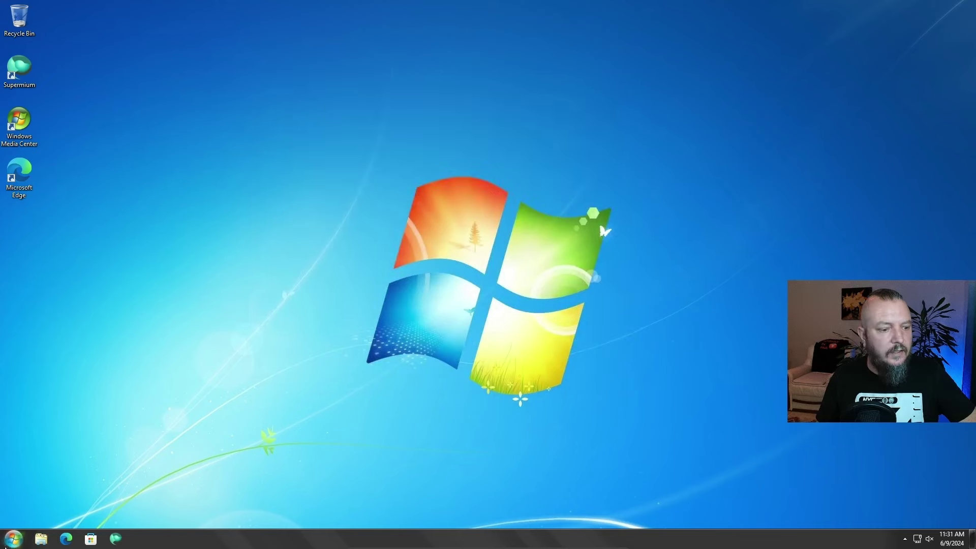
Search for "uac", open the User Account Control settings to check them, and cancel without changing anything
left_click(13, 537)
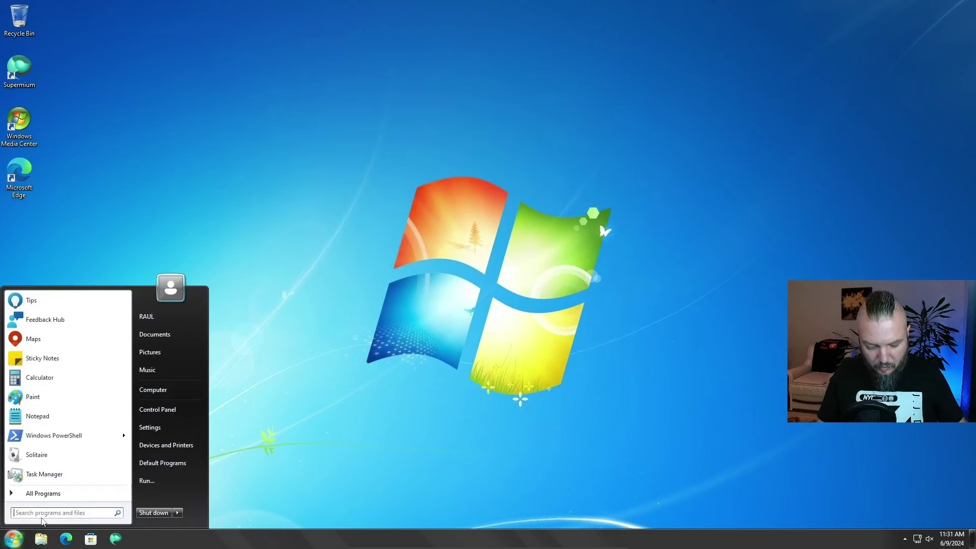
type("uac")
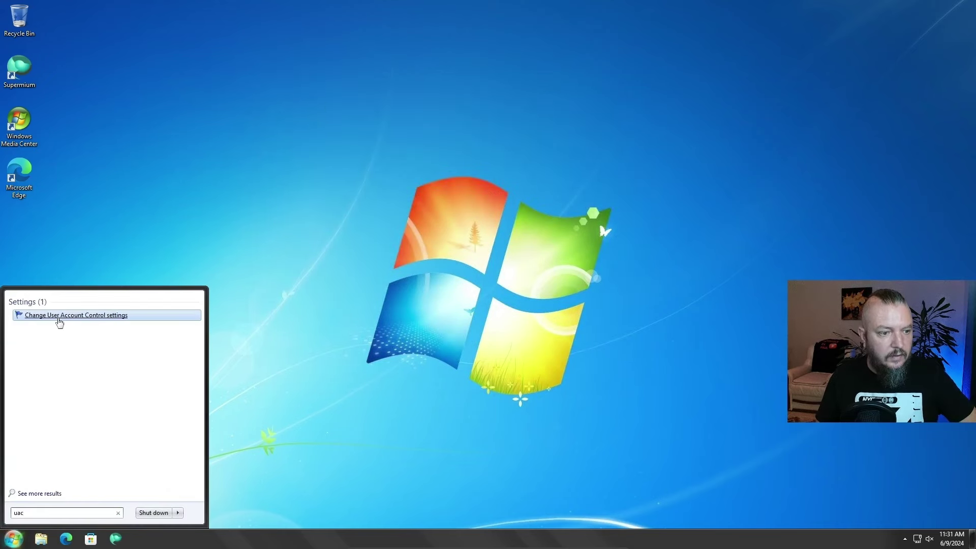
left_click(59, 320)
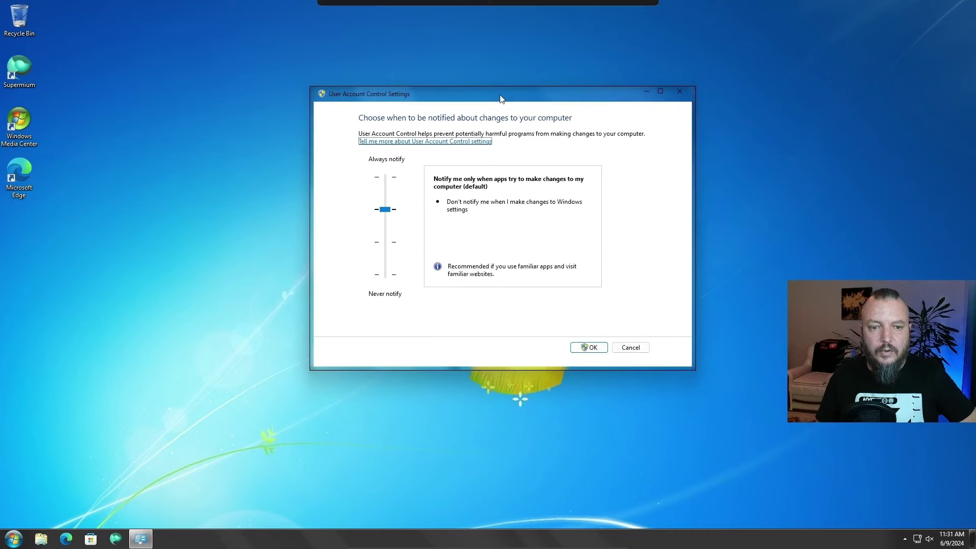
left_click(630, 350)
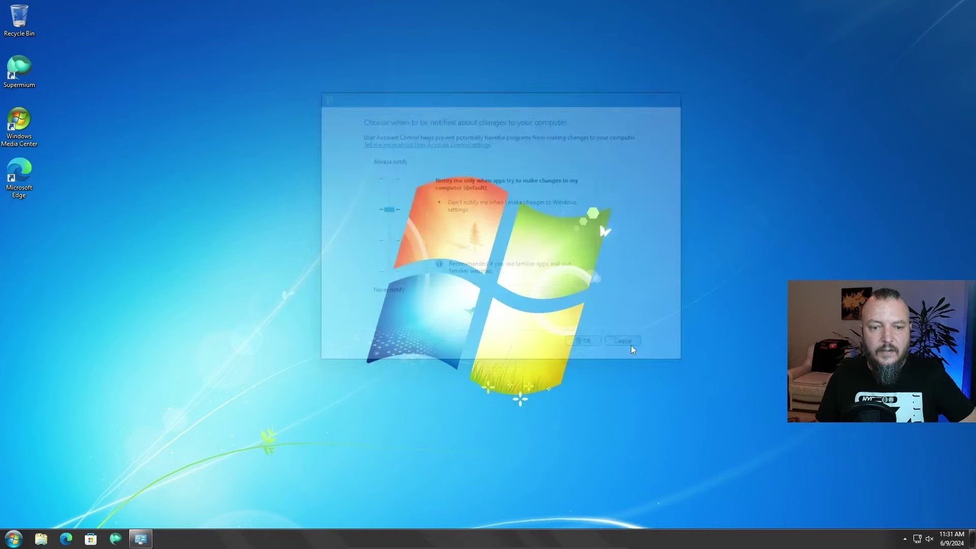
Launch Solitaire from the Games folder of the installed programs
left_click(12, 537)
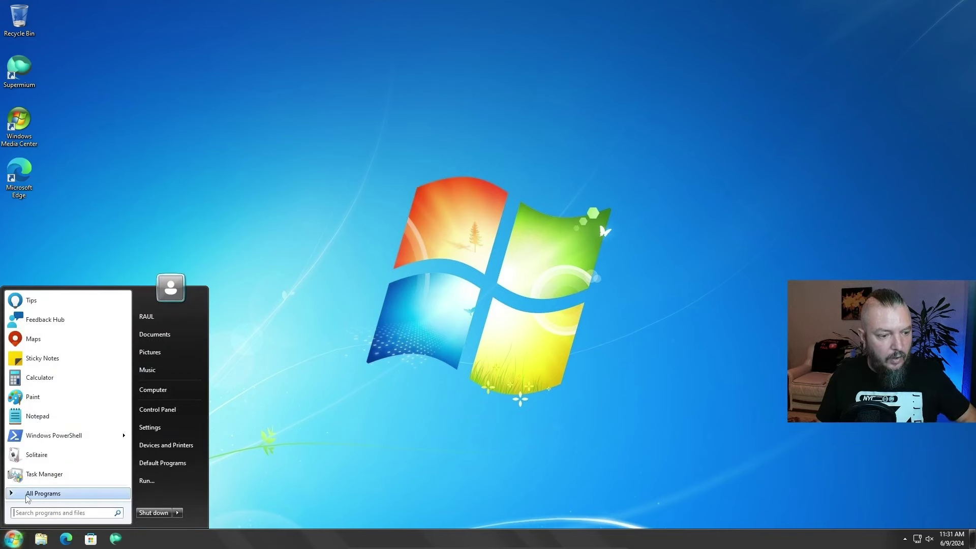
left_click(41, 493)
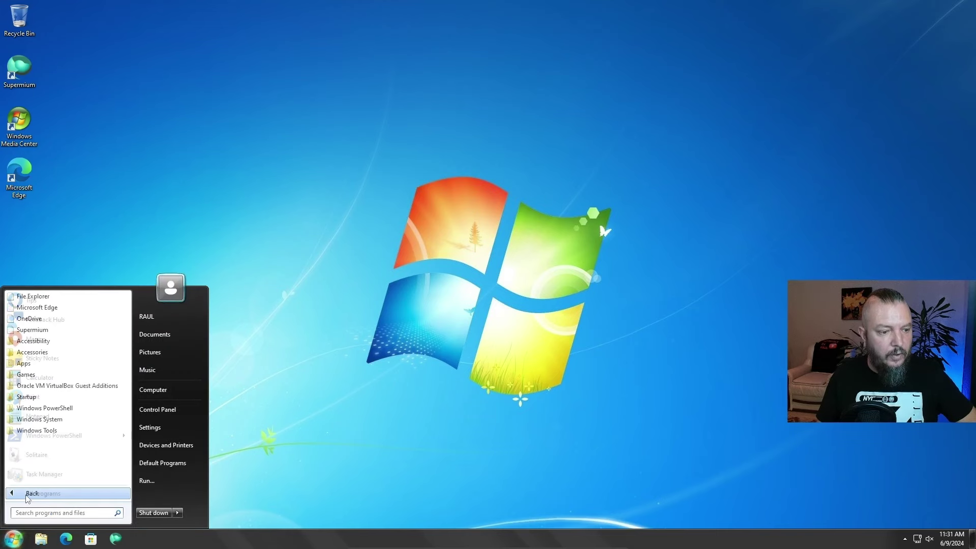
left_click(26, 374)
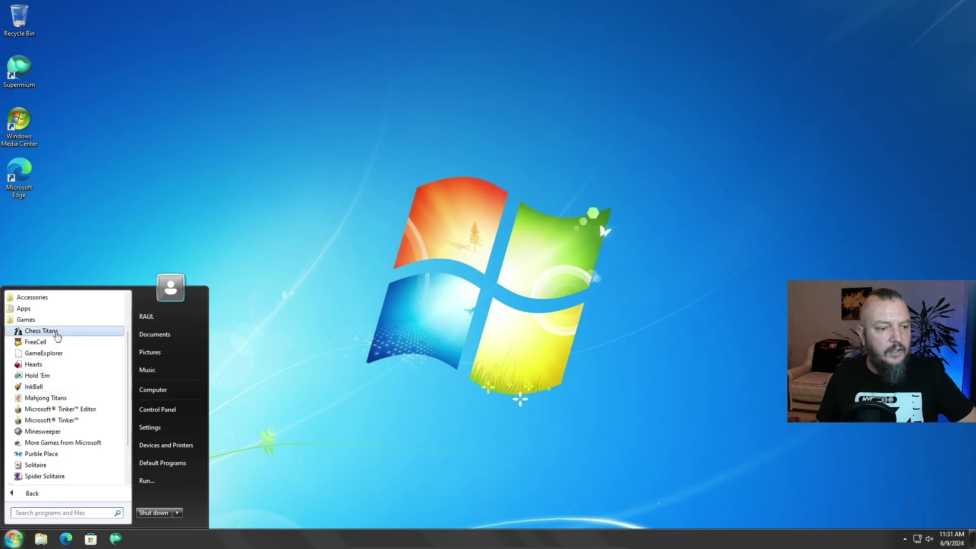
left_click(34, 465)
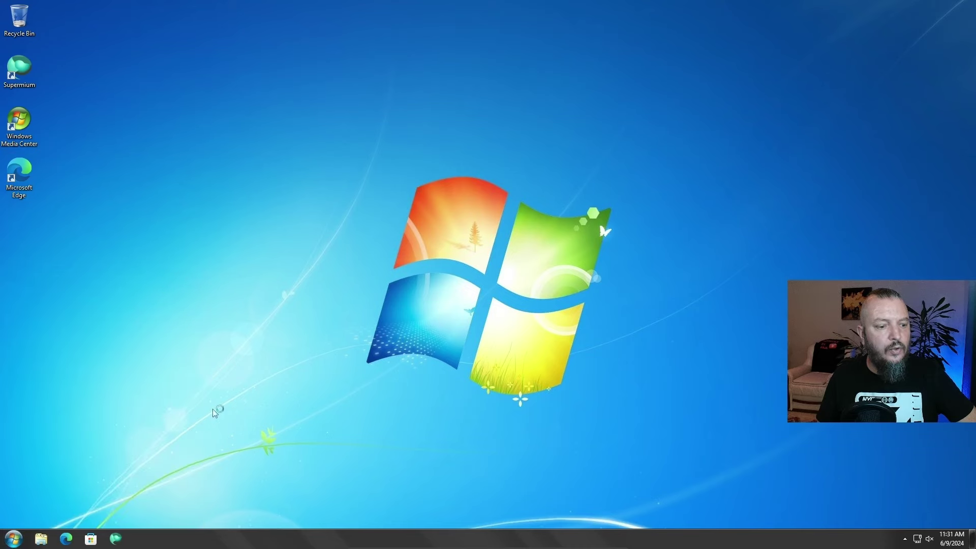
Show the contents of the Games folder in the installed programs list again
left_click(13, 539)
left_click(37, 494)
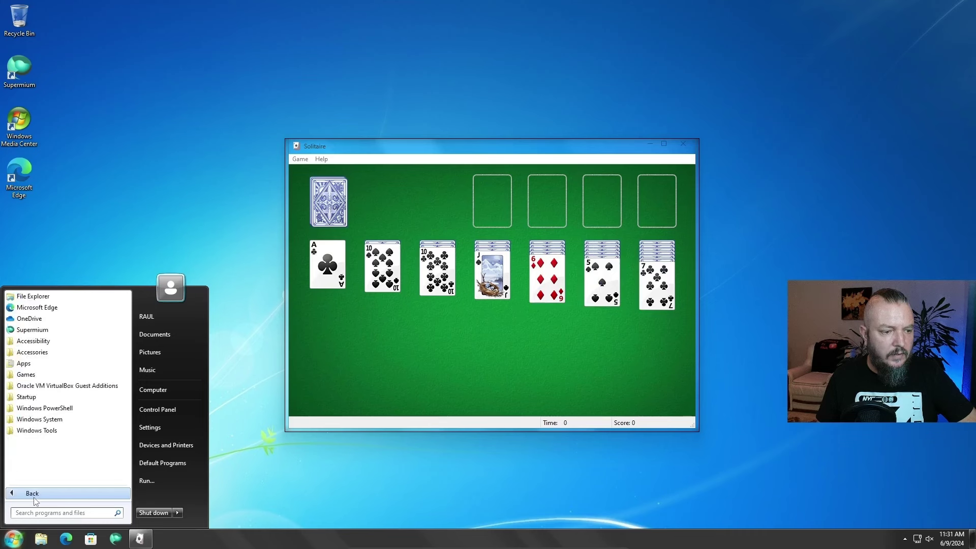
left_click(28, 375)
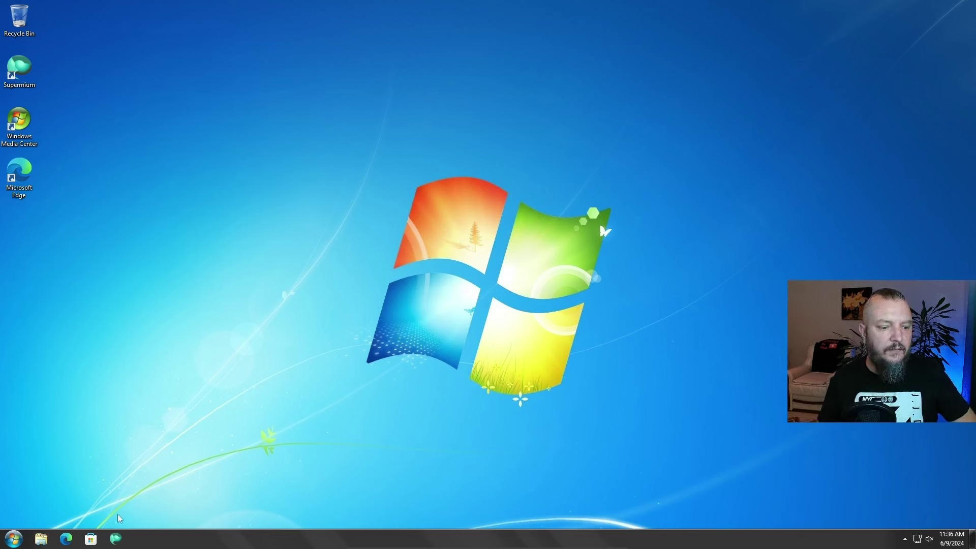
Launch the Supermium browser
left_click(114, 540)
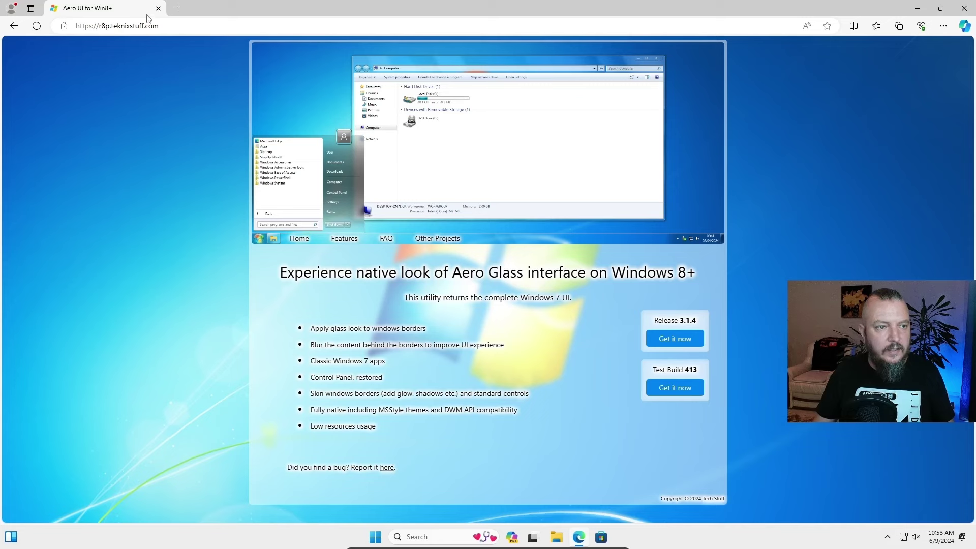
Get Release 3.1.4 from the Aero UI page and run its install command "powershell iex(irm r8p.teknixstuff.com)" in Windows
left_click(175, 26)
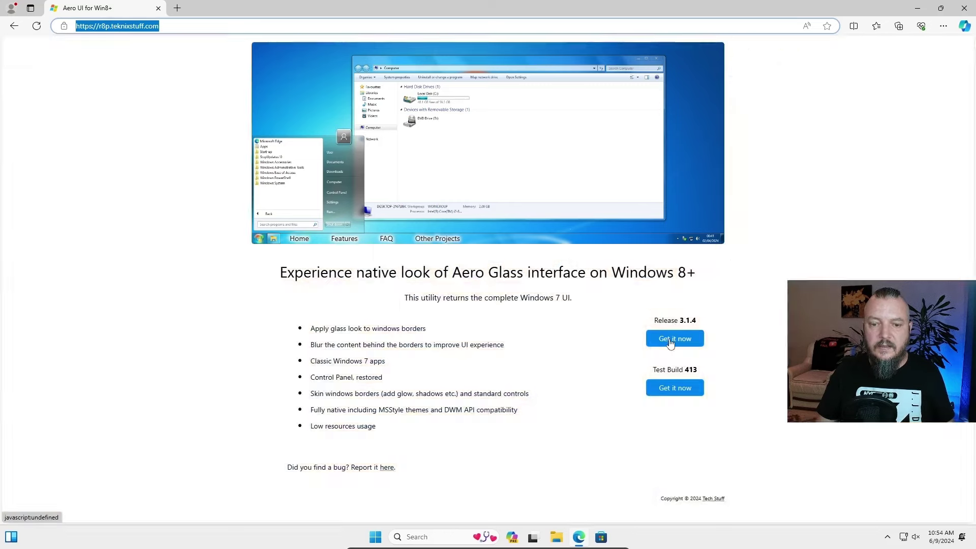
left_click(516, 349)
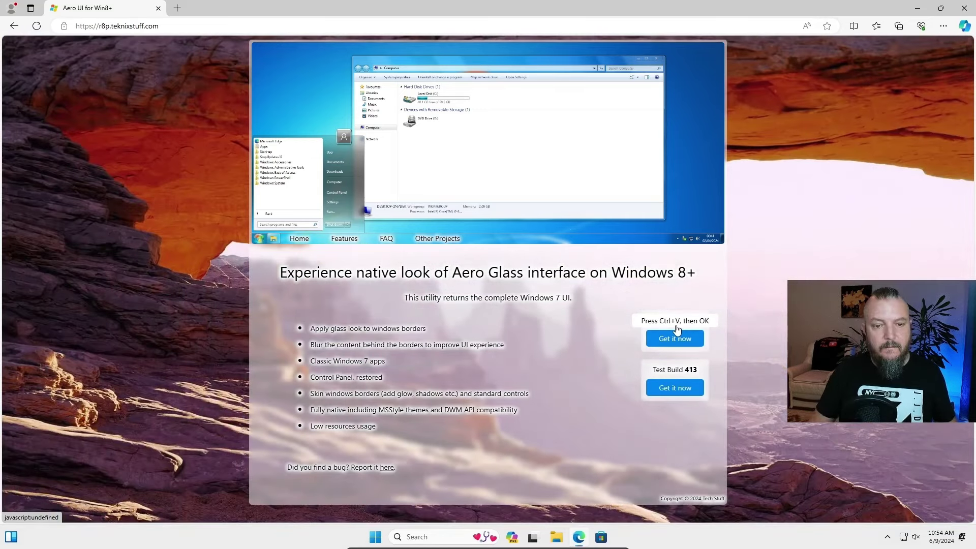
key("super+r")
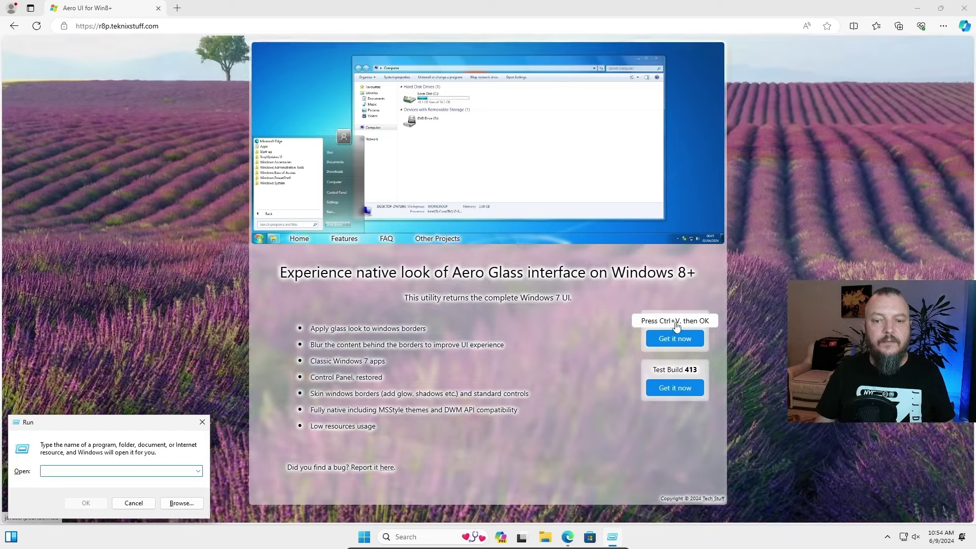
left_click_drag(111, 430, 321, 312)
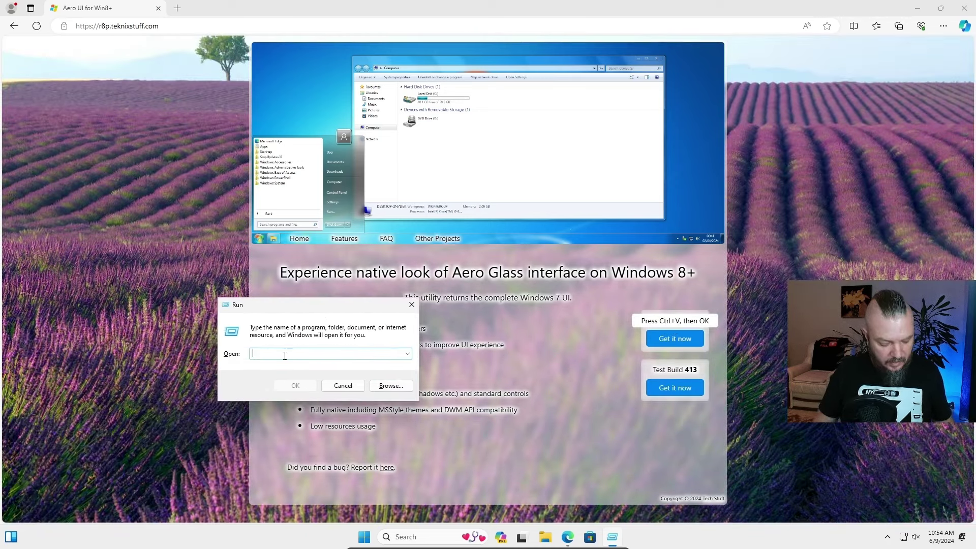
type("powershell iex(irm r8p.teknixstuff.com)")
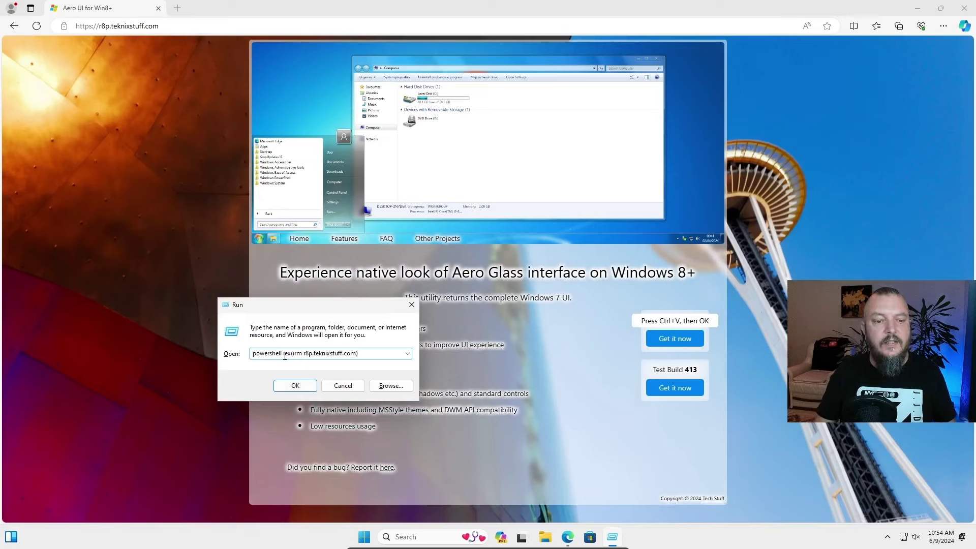
left_click_drag(326, 314, 349, 308)
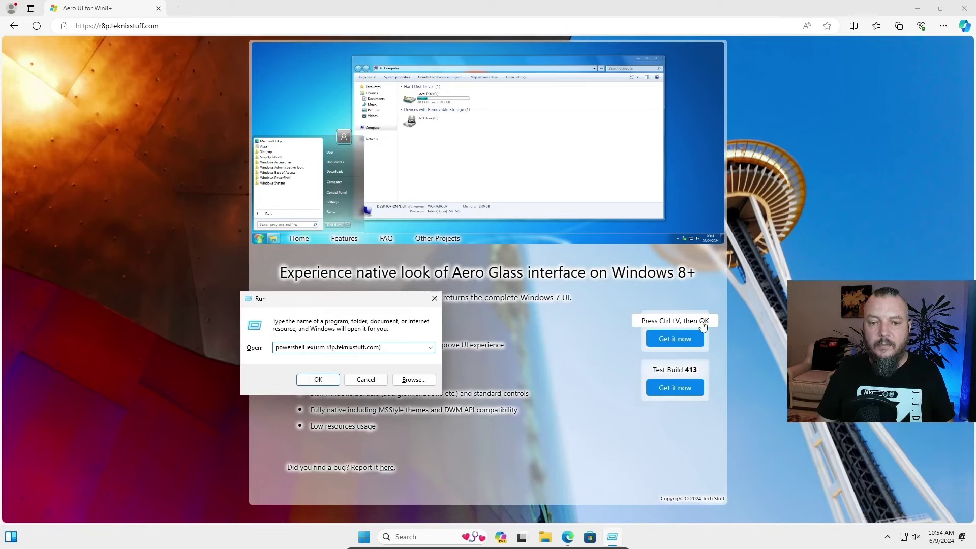
left_click(318, 381)
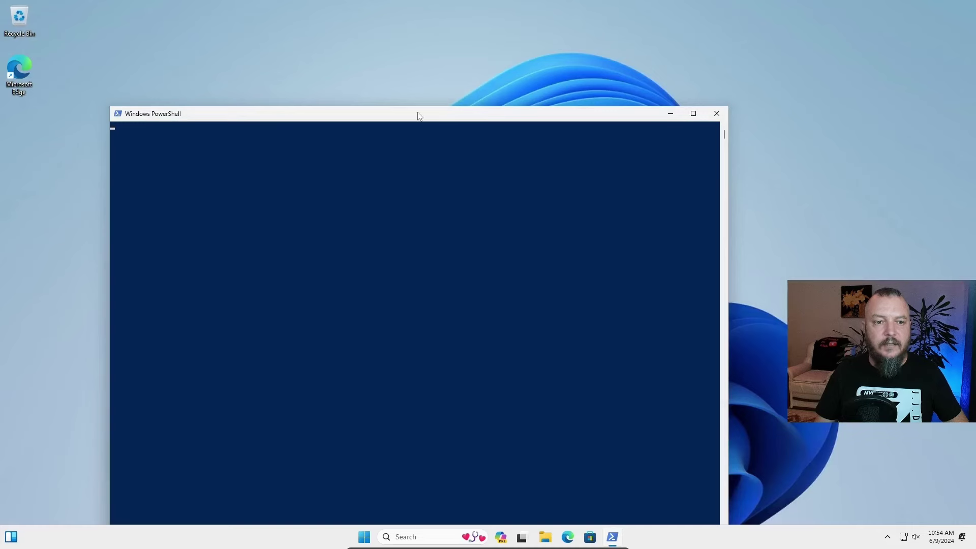
left_click_drag(400, 120, 473, 56)
left_click(435, 349)
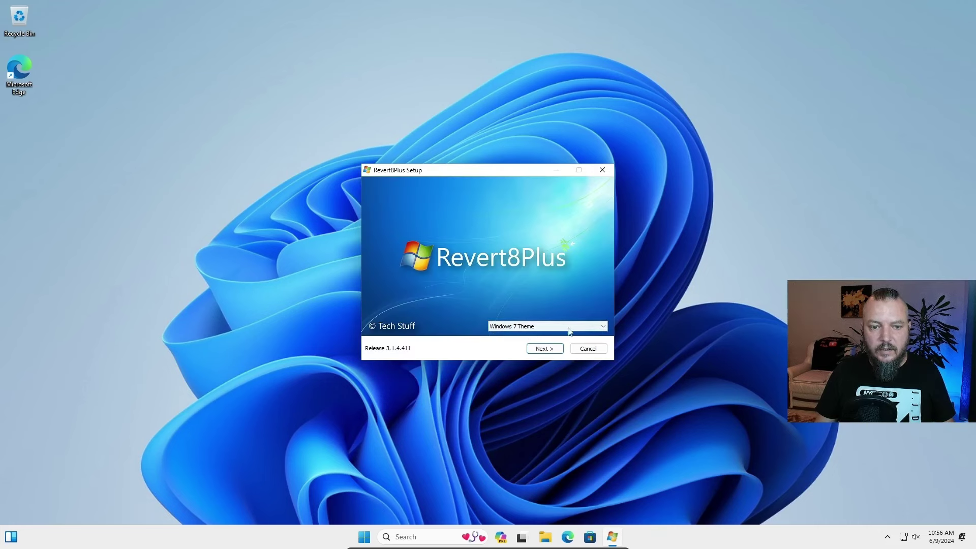
Install Revert8Plus with the Windows 7 Theme, keeping the Supermium and Favorites and Libraries options selected
left_click(603, 326)
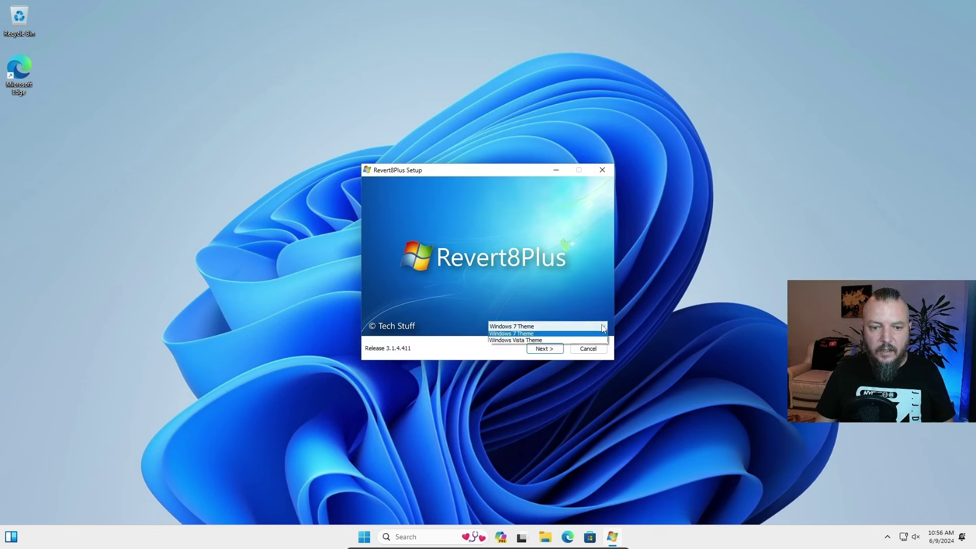
left_click(529, 331)
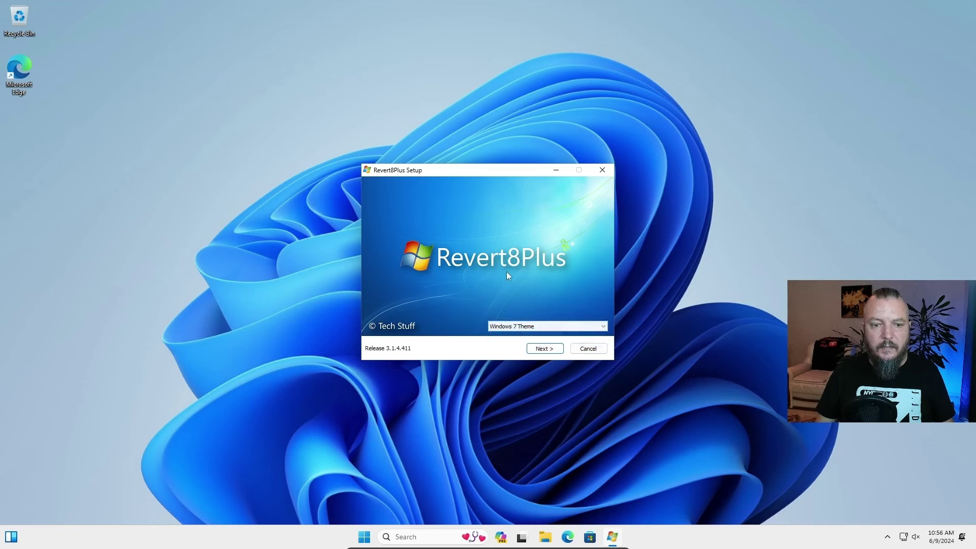
left_click(544, 348)
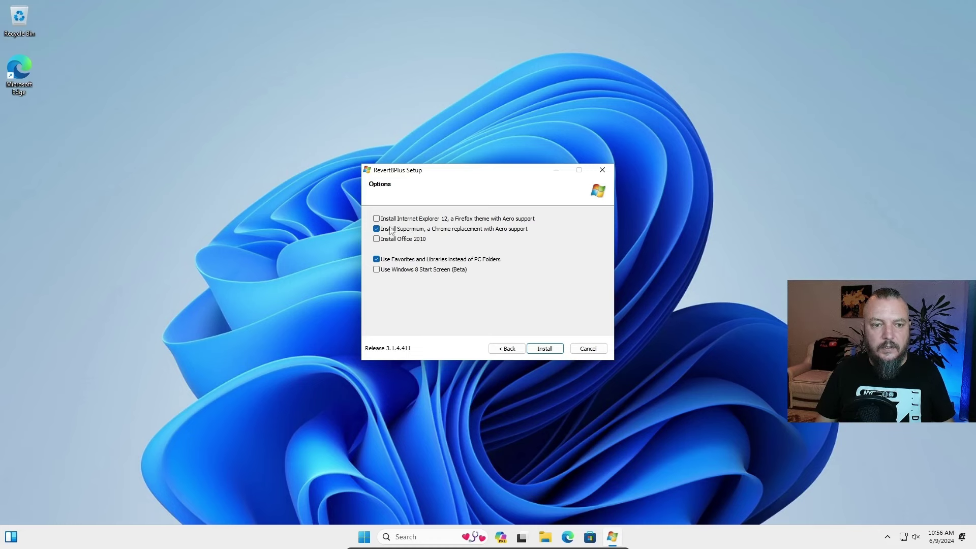
left_click(544, 349)
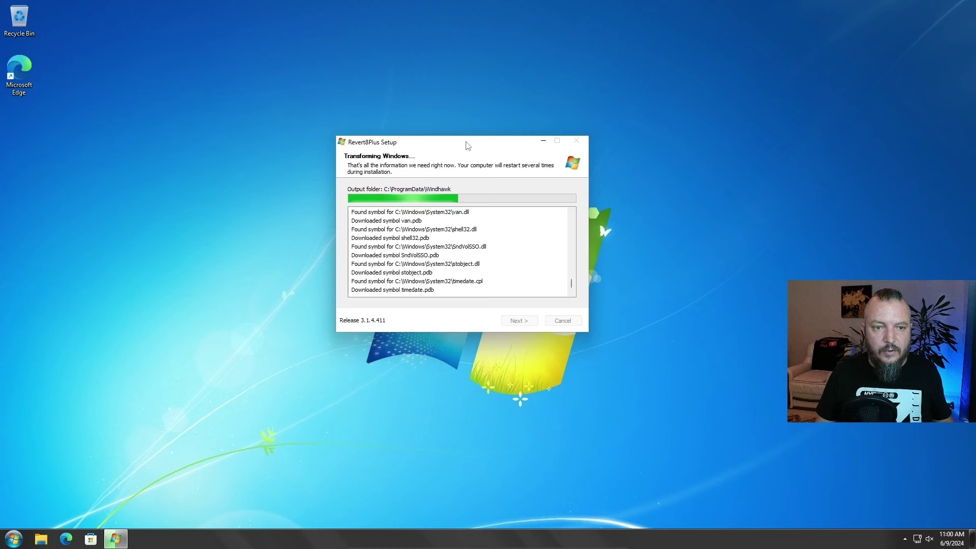
left_click_drag(467, 144, 476, 124)
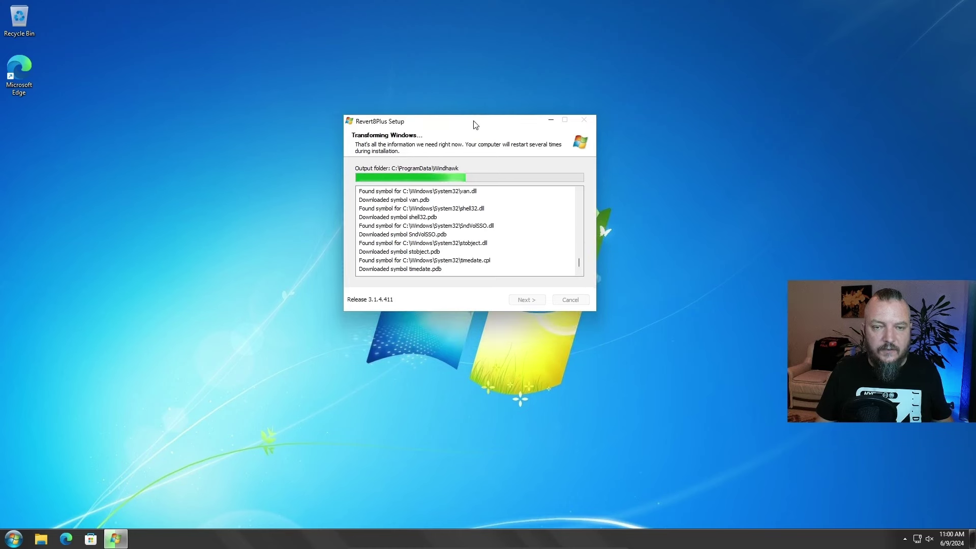